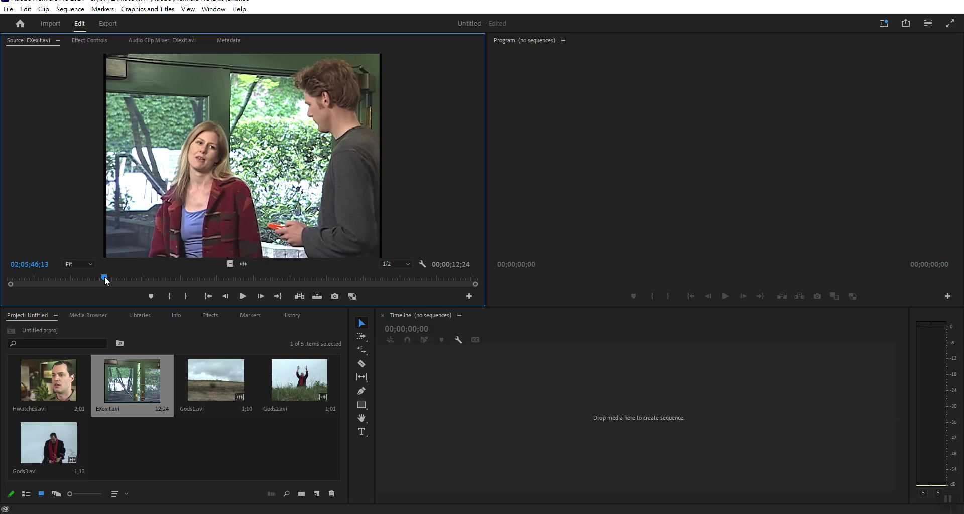
Step: Mark Hwatches.avi from 01;30;31;05 to about 01;30;32;05 and create a new sequence from the trimmed clip
double_click(35, 380)
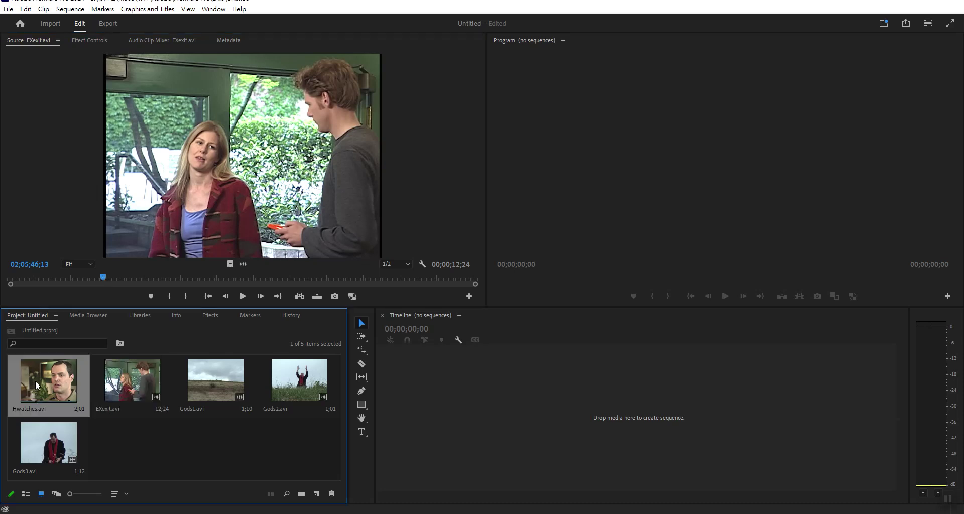
left_click(117, 276)
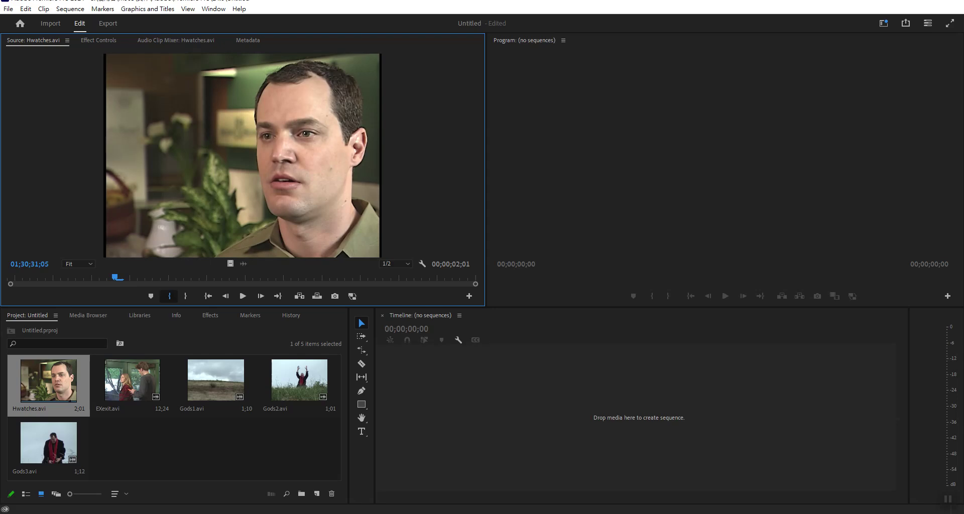
key("i")
left_click_drag(118, 279, 346, 276)
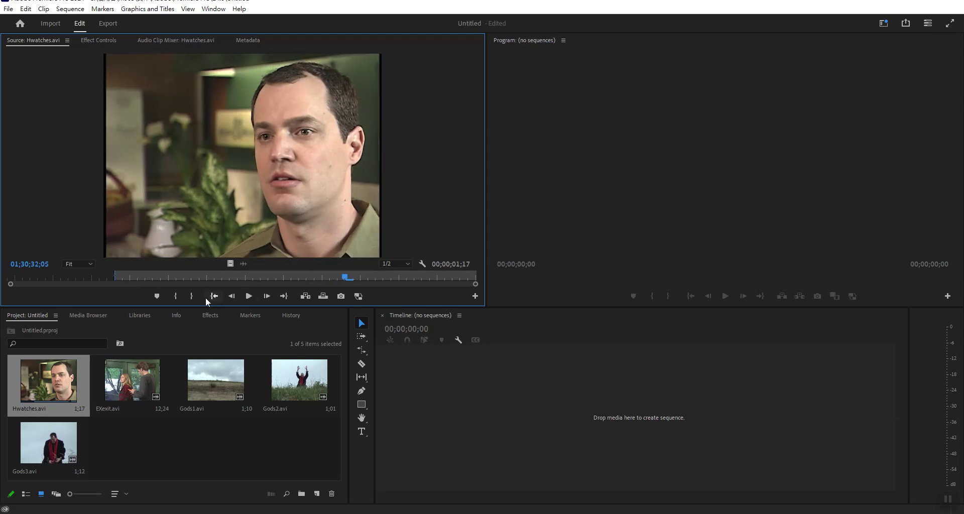
left_click(192, 297)
left_click_drag(307, 164, 424, 424)
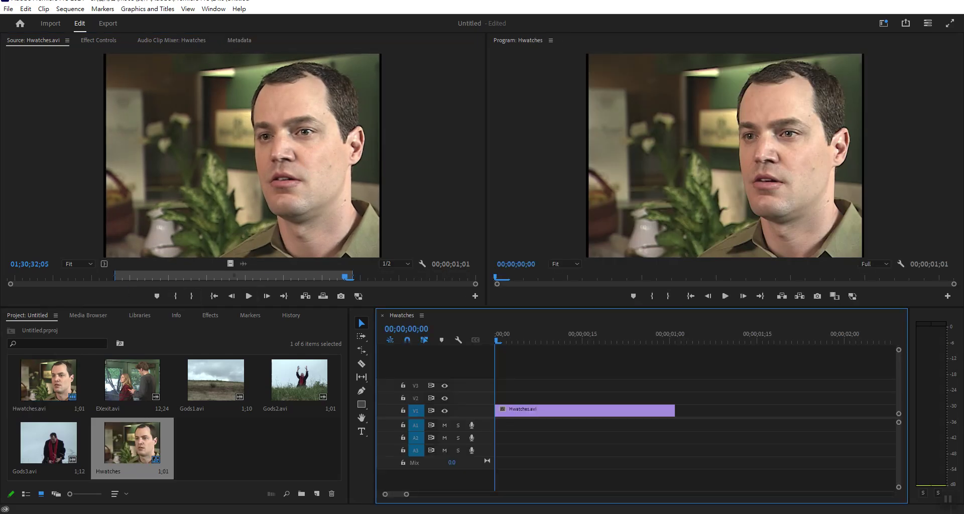
Step: Play and scrub EXexit.avi from its beginning to examine where the couple walks out through the door
double_click(132, 380)
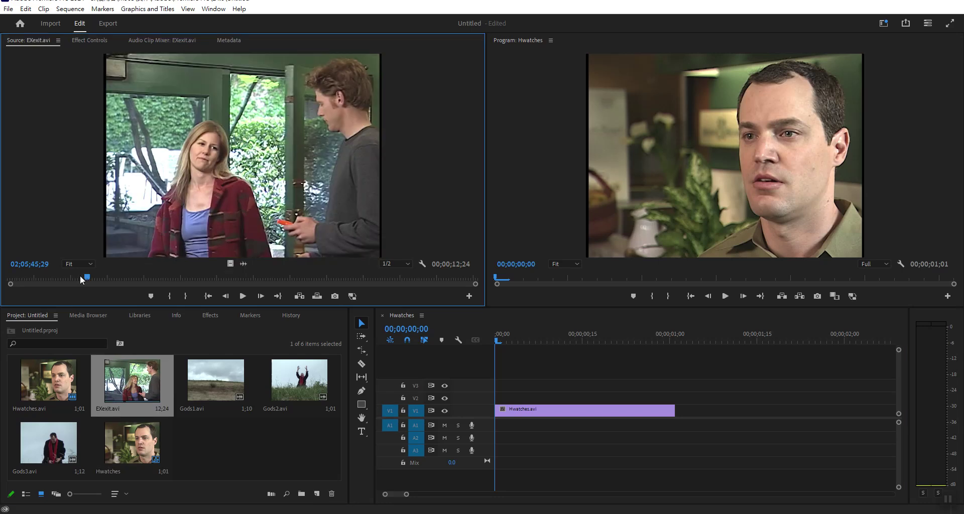
left_click_drag(85, 275, 8, 276)
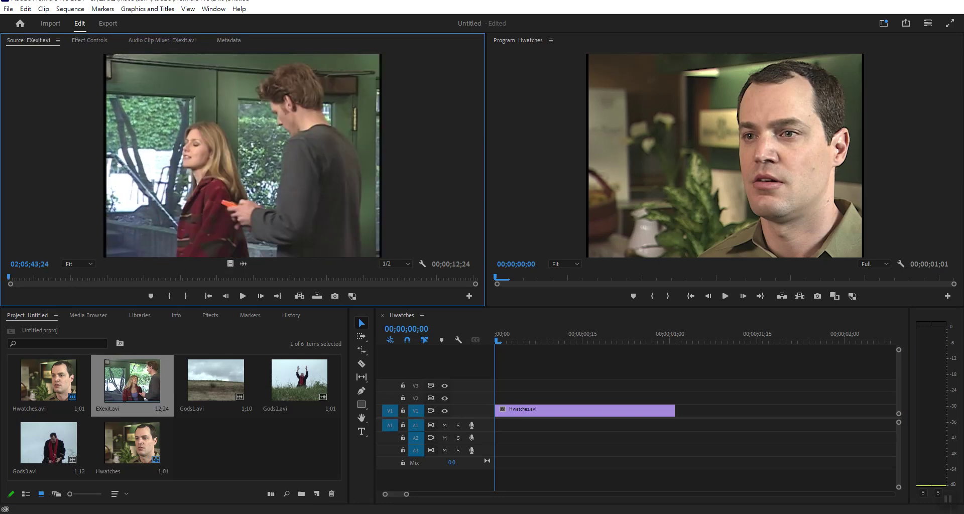
left_click(243, 296)
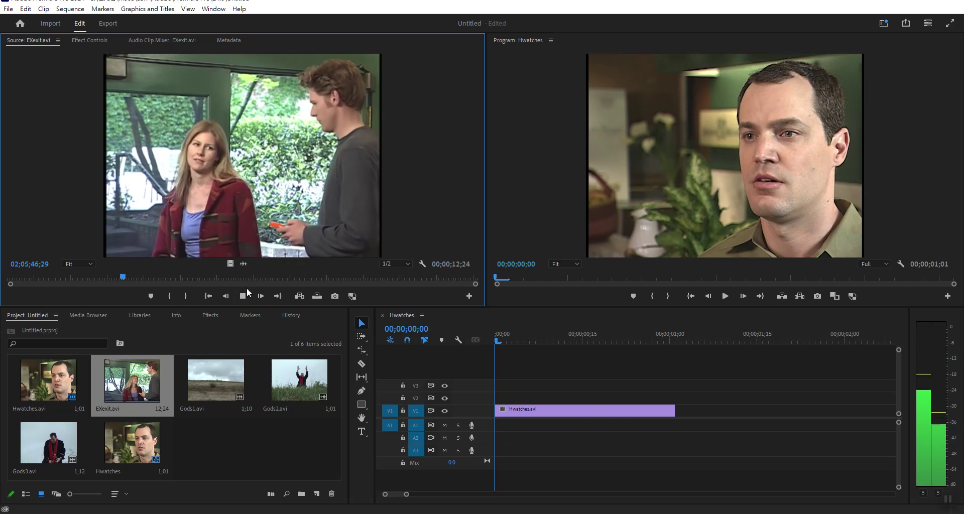
left_click(243, 296)
left_click_drag(161, 277, 192, 279)
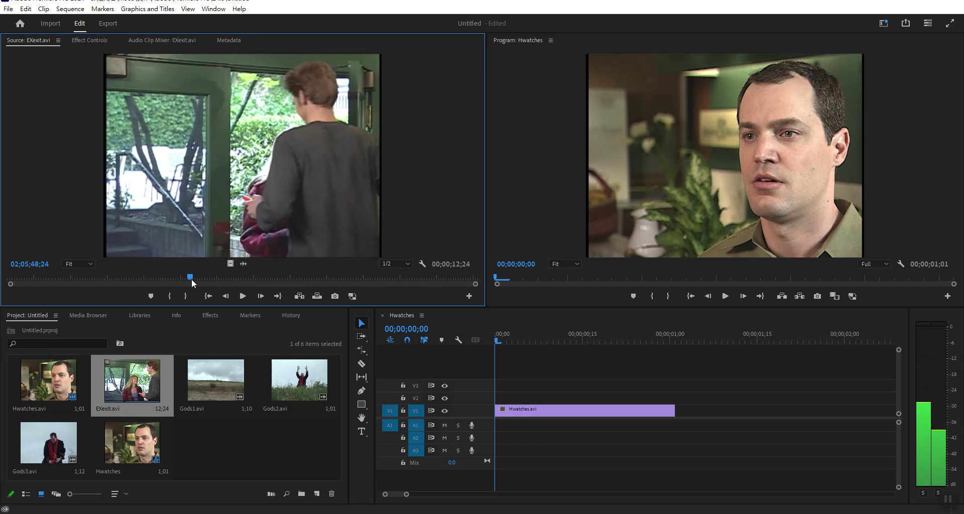
left_click_drag(192, 278, 147, 279)
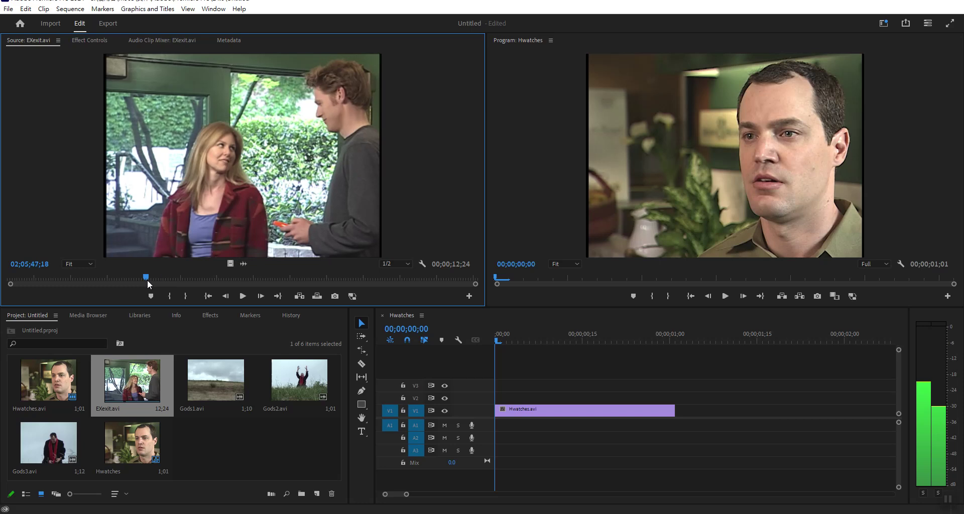
left_click(243, 296)
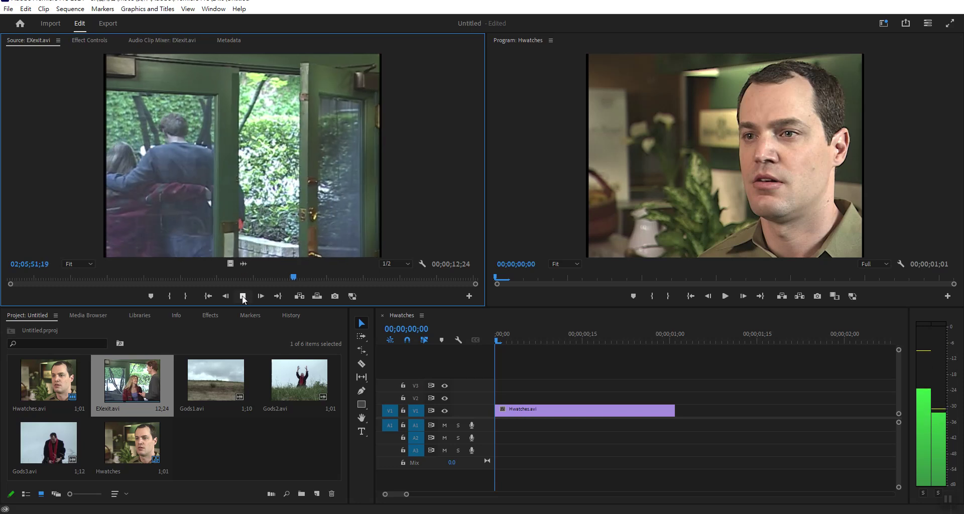
left_click(243, 296)
Step: Mark the Out point of EXexit.avi at 02;05;48;26 and place the trimmed clip directly after Hwatches.avi on the timeline
left_click_drag(297, 276, 194, 277)
left_click(186, 296)
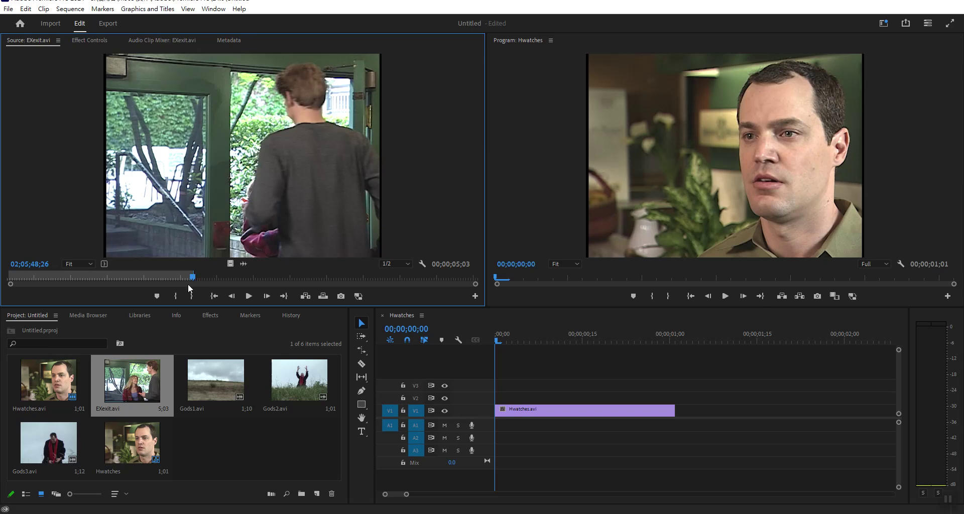
left_click_drag(207, 189, 670, 296)
left_click_drag(126, 210, 681, 412)
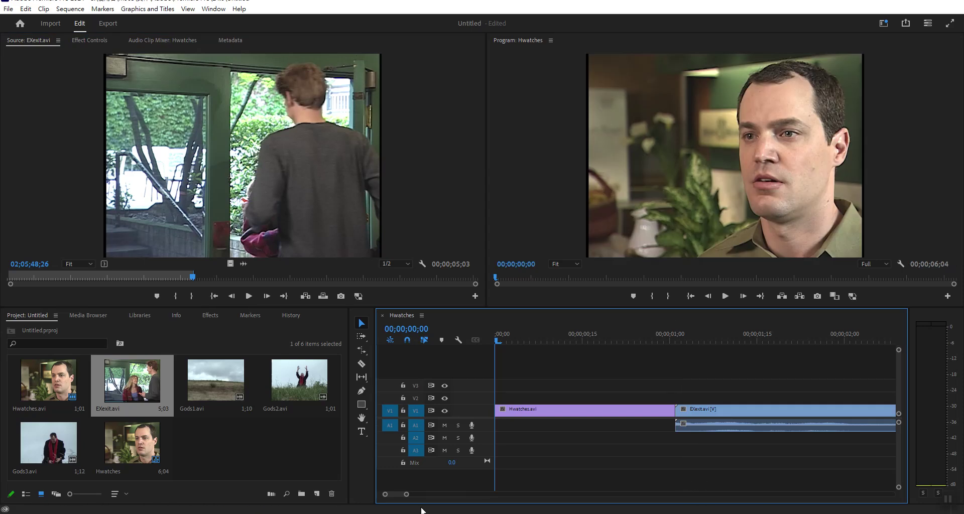
left_click_drag(407, 497, 465, 502)
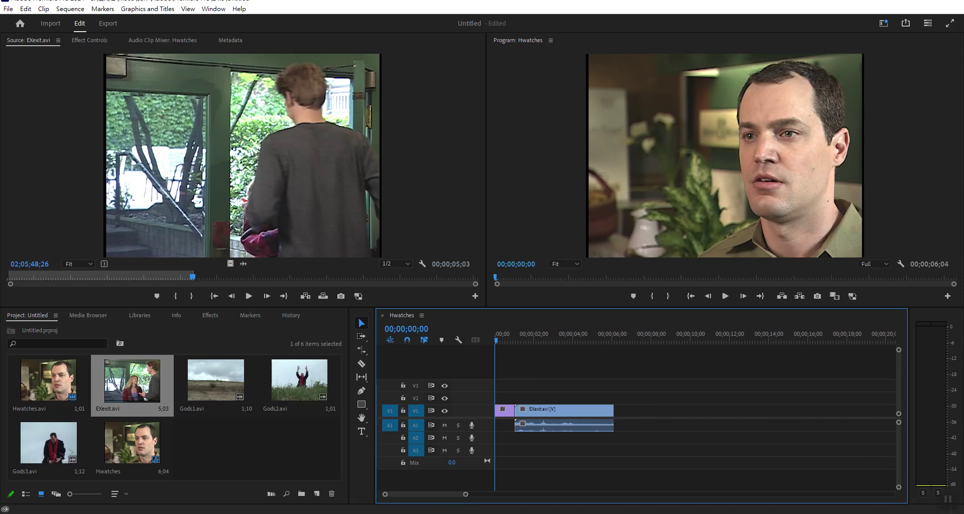
Step: Open Gods3.avi as the source clip and mark its In point at 00;00;13;26
left_click(277, 448)
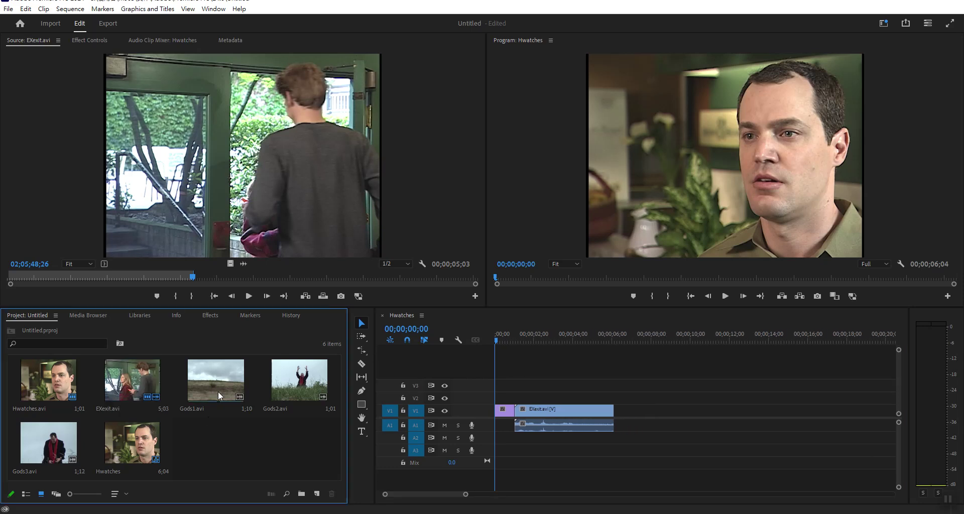
double_click(48, 453)
left_click_drag(212, 279, 64, 293)
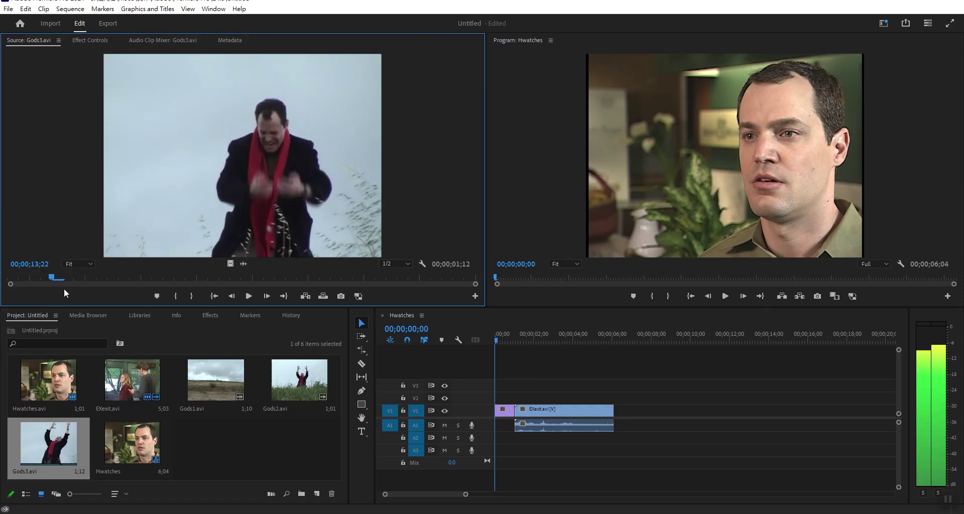
key("Right")
key("Right")
key("Right")
key("Right")
key("i")
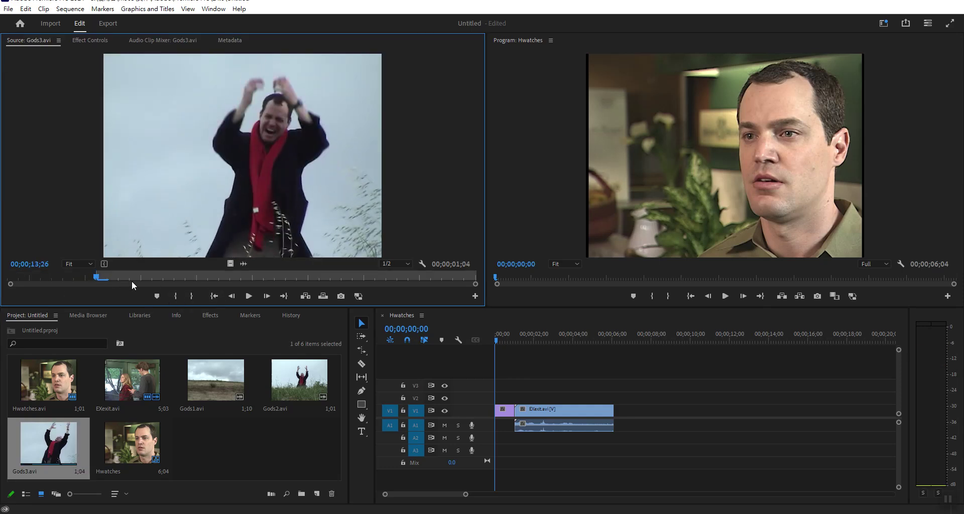
Step: Mark the Out point of Gods3.avi at about 00;00;14;22 and append the trimmed clip after EXexit.avi on the timeline
key("space")
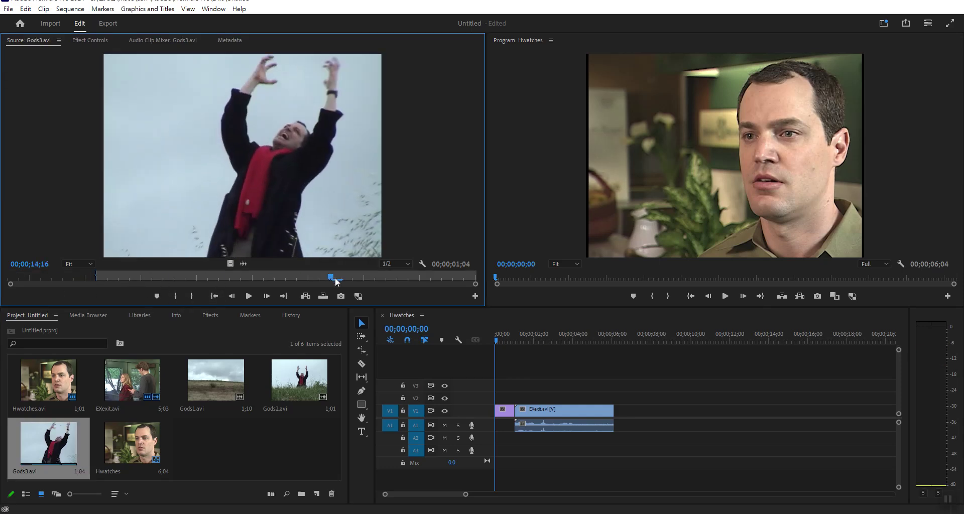
left_click(191, 297)
left_click_drag(389, 193, 623, 417)
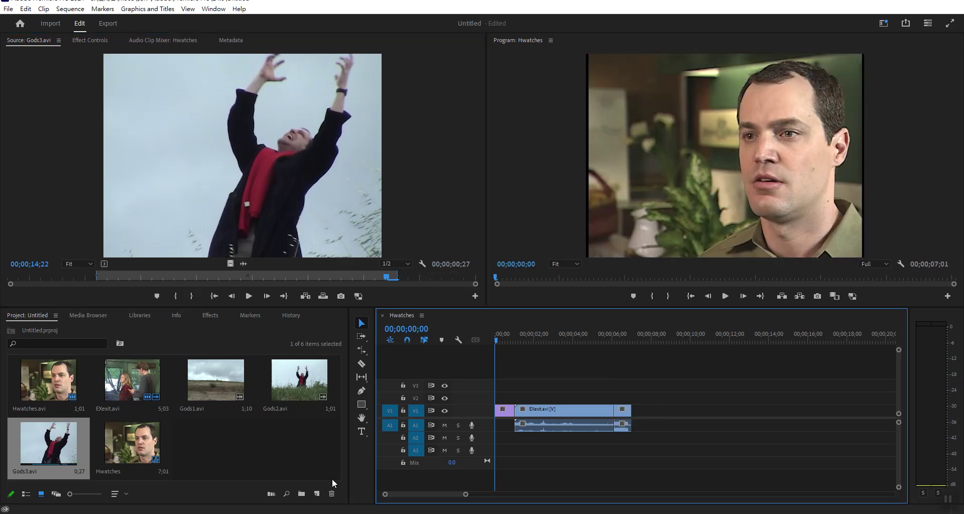
Step: Trim Gods2.avi to a 15-frame range ending at 00;00;49;17 and append it after the Gods3.avi clip on the timeline
double_click(300, 387)
left_click_drag(244, 277, 327, 278)
left_click(176, 297)
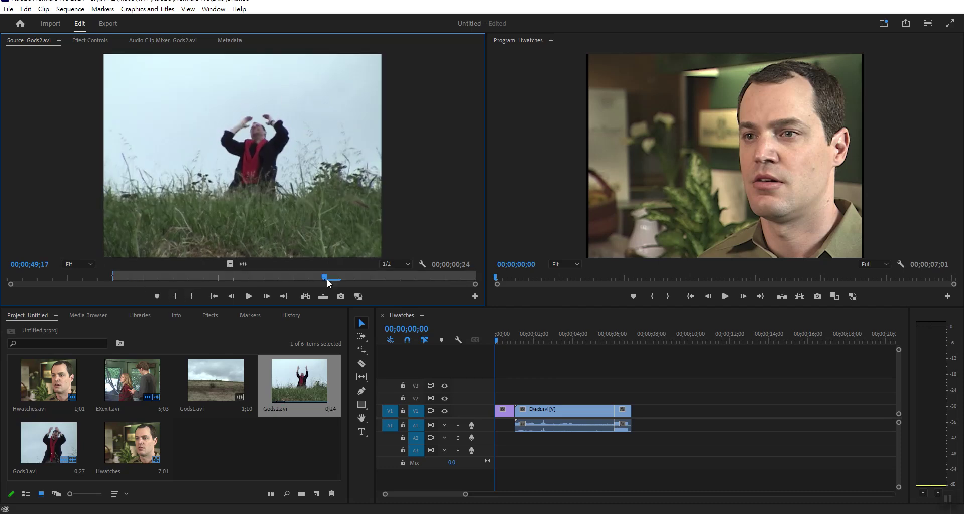
left_click(191, 296)
left_click_drag(279, 205, 637, 411)
Step: Open Gods1.avi and EXexit.avi as source clips for review, scrubbing EXexit.avi back to 02;05;45;18
double_click(214, 392)
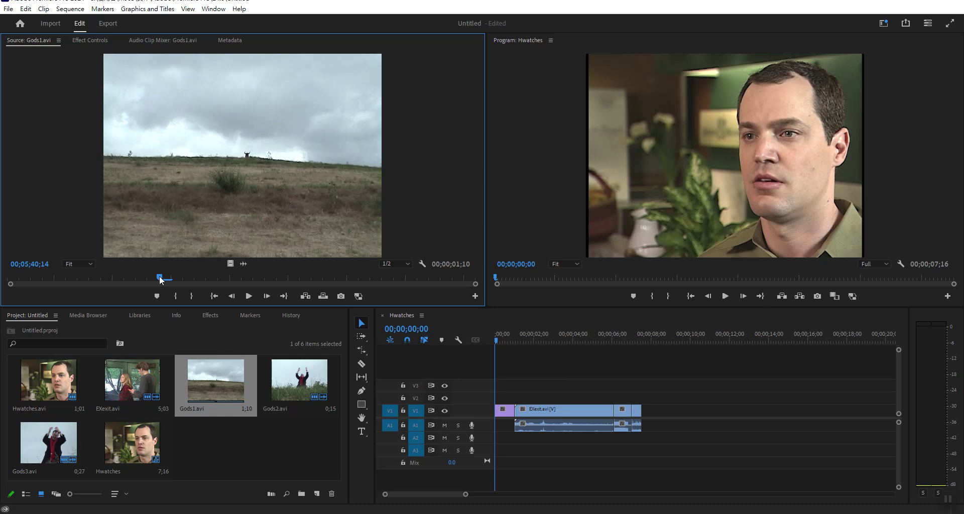
left_click(135, 381)
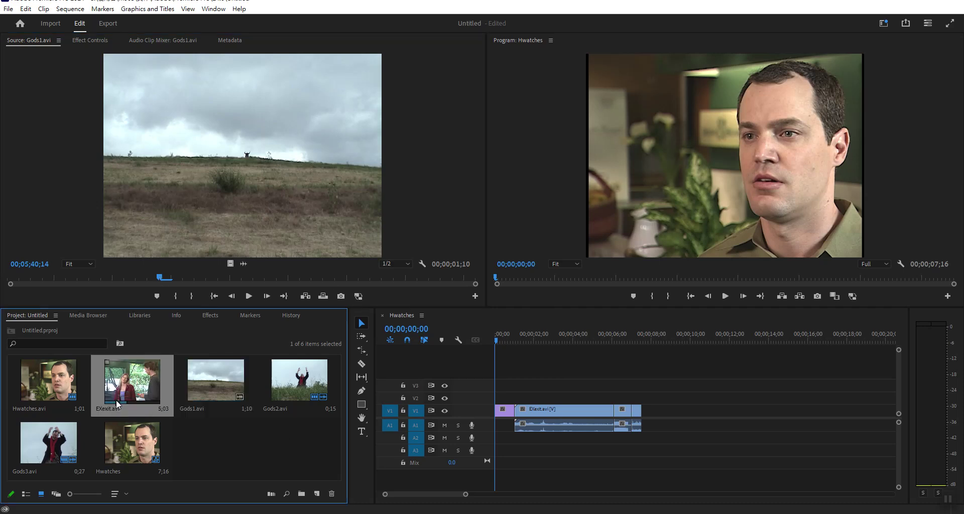
double_click(138, 382)
left_click_drag(153, 276, 74, 282)
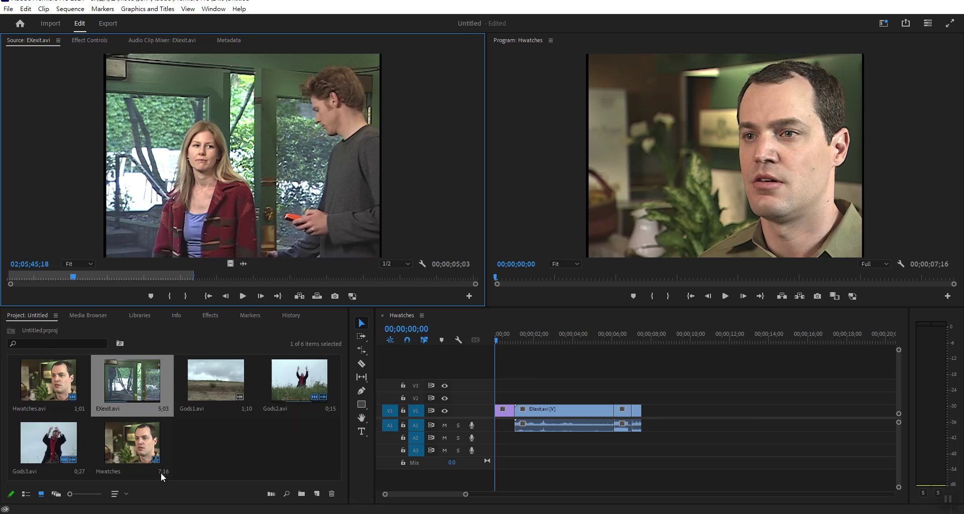
Step: Trim Gods1.avi to a 24-frame range ending at 00;05;41;01 and append it after the Gods2.avi clip on the timeline
double_click(225, 384)
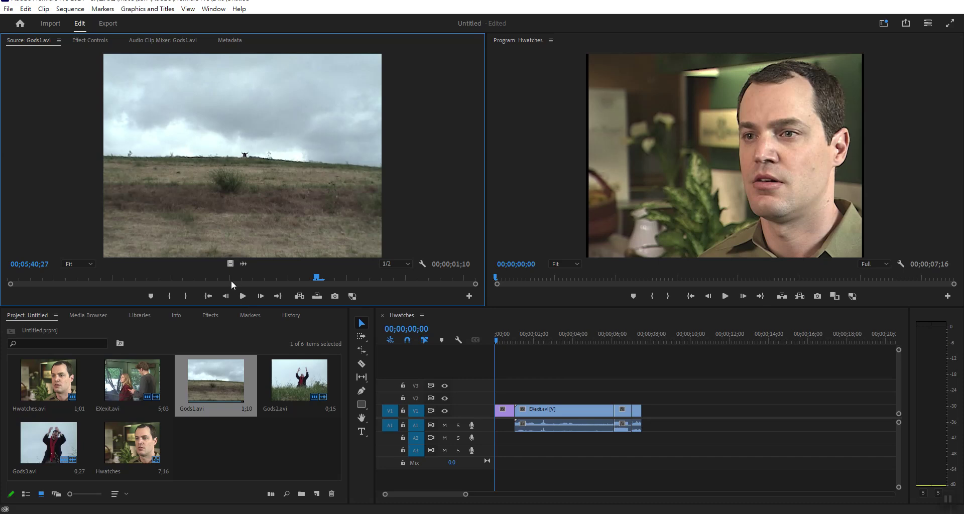
mouse_move(317, 285)
left_mouse_down()
mouse_move(80, 278)
mouse_move(359, 275)
left_mouse_up()
left_click(169, 295)
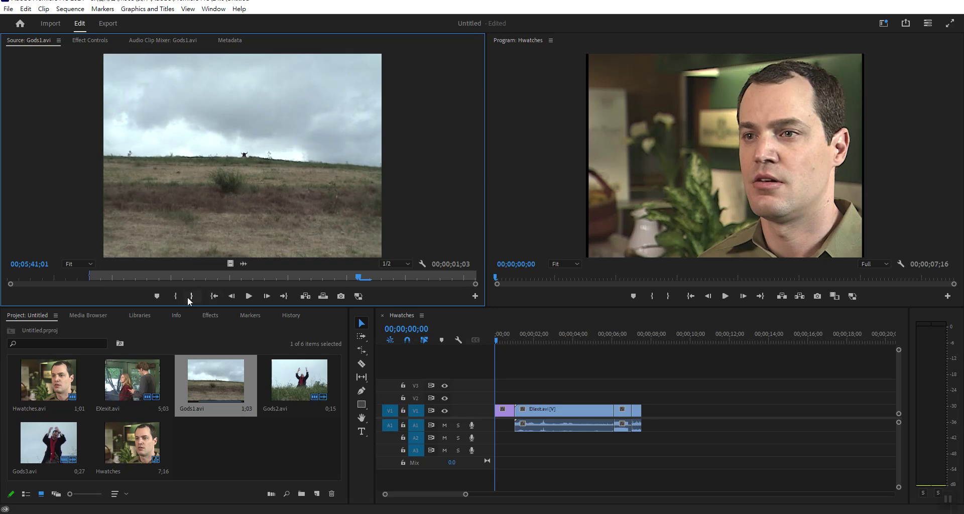
left_click(191, 296)
left_click_drag(253, 245, 635, 426)
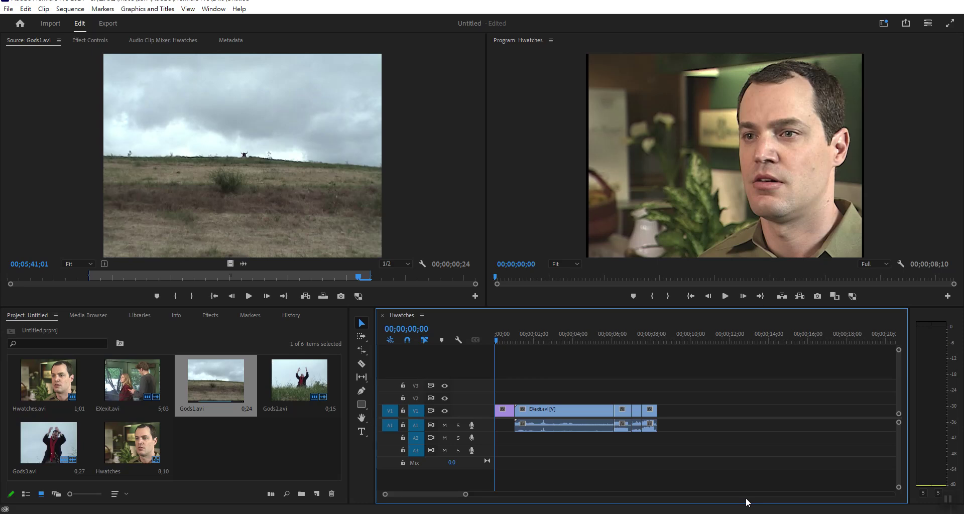
Step: Jump the playhead forward and back through the sequence's edit points, ending at the start of the EXexit.avi clip
key("Down")
key("Down")
key("Down")
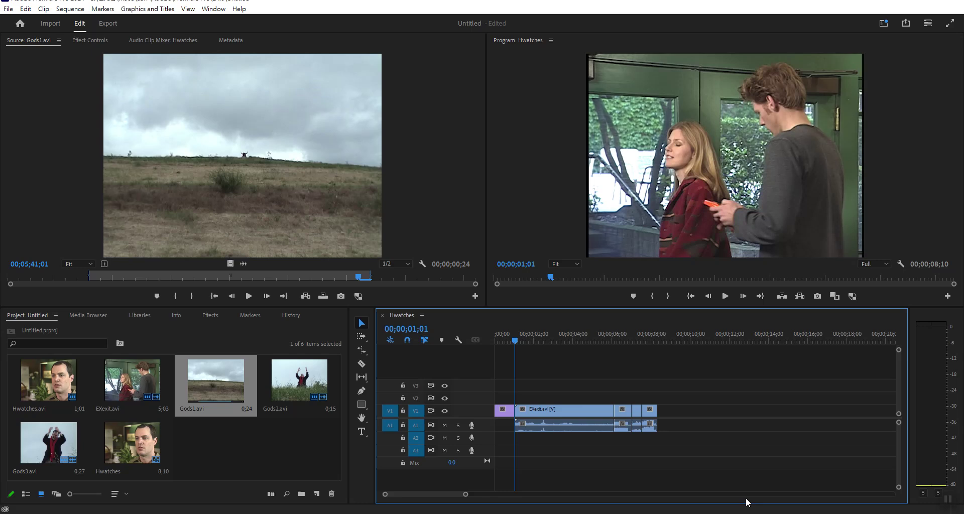
key("Down")
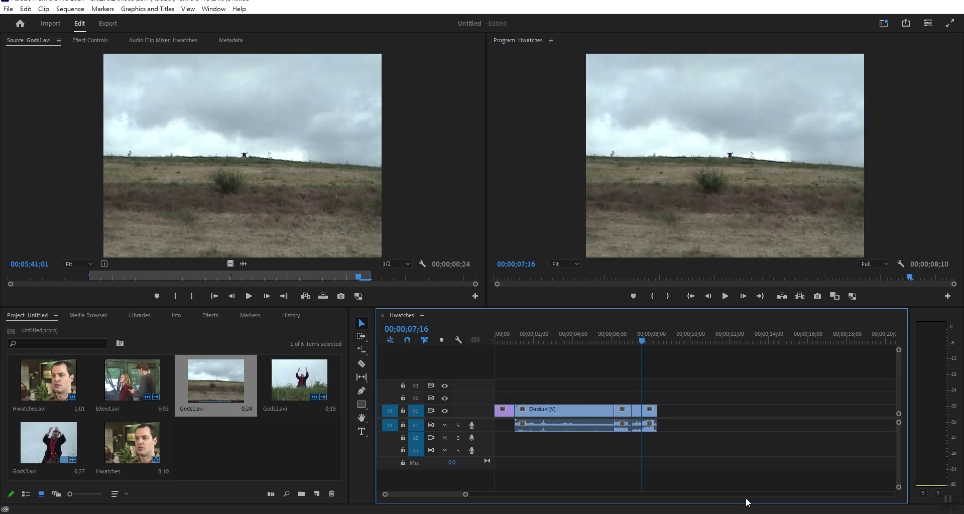
key("Down")
key("Up")
key("Up")
key("Up")
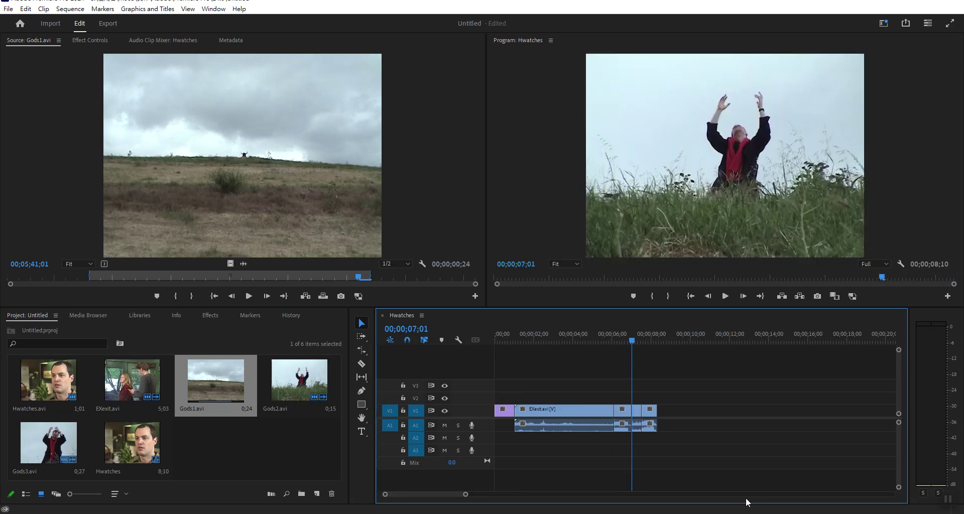
key("Up")
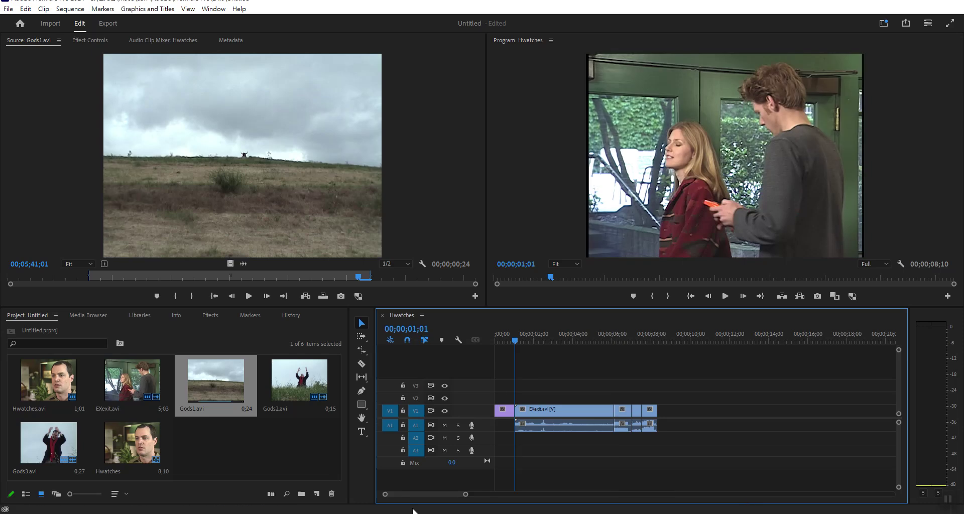
Step: Switch to Paint and handwrite "Edit" with "Point" beneath it in black brush strokes beside the small box sketch
key("alt+Tab")
mouse_move(270, 142)
left_mouse_down()
mouse_move(251, 167)
mouse_move(282, 141)
mouse_move(298, 161)
mouse_move(314, 137)
mouse_move(319, 159)
mouse_move(297, 148)
mouse_move(322, 144)
left_mouse_up()
left_click(293, 137)
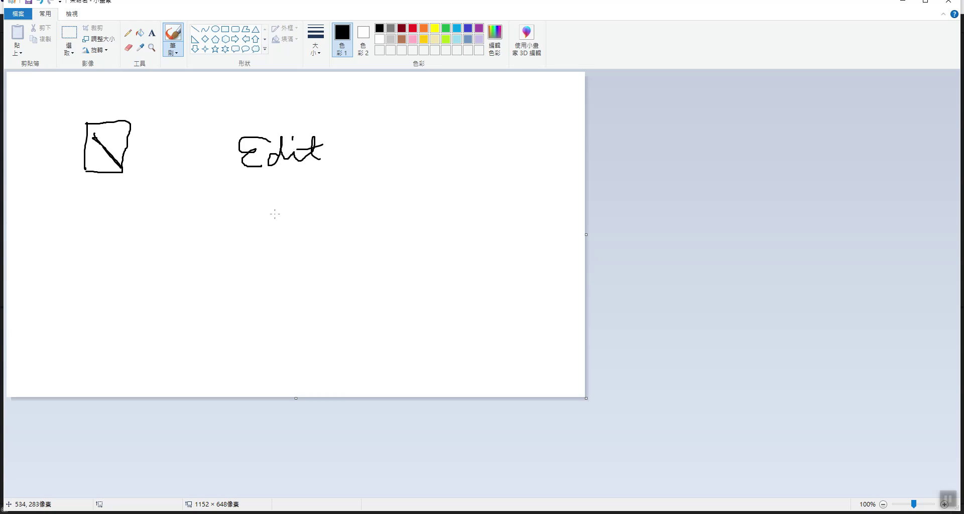
mouse_move(245, 189)
left_mouse_down()
mouse_move(247, 232)
mouse_move(263, 196)
mouse_move(241, 193)
left_mouse_up()
mouse_move(268, 208)
left_mouse_down()
mouse_move(289, 209)
mouse_move(326, 210)
left_mouse_up()
left_click(287, 194)
mouse_move(329, 183)
left_mouse_down()
mouse_move(330, 207)
mouse_move(364, 196)
left_mouse_up()
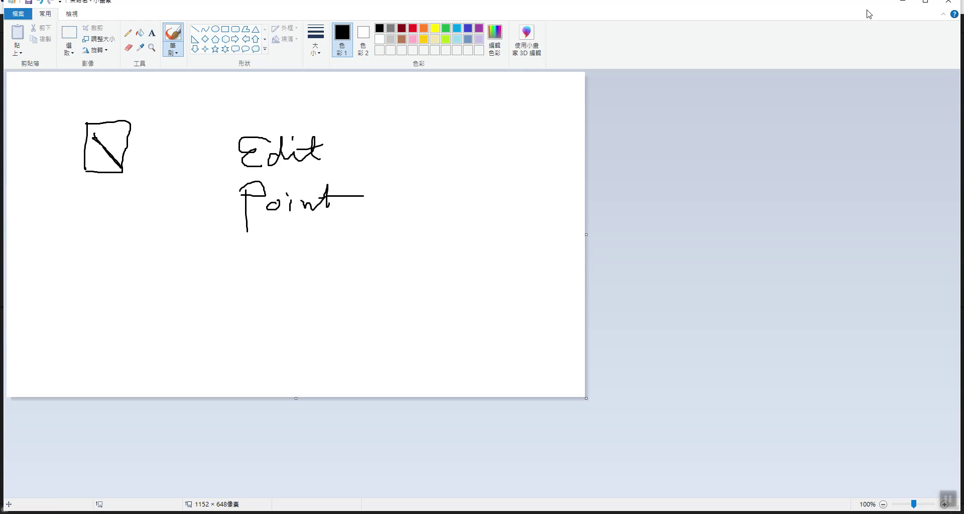
Step: Switch back to Premiere Pro and step through the timeline's edit points again, returning to the cut at 00;00;01;01
left_click(914, 3)
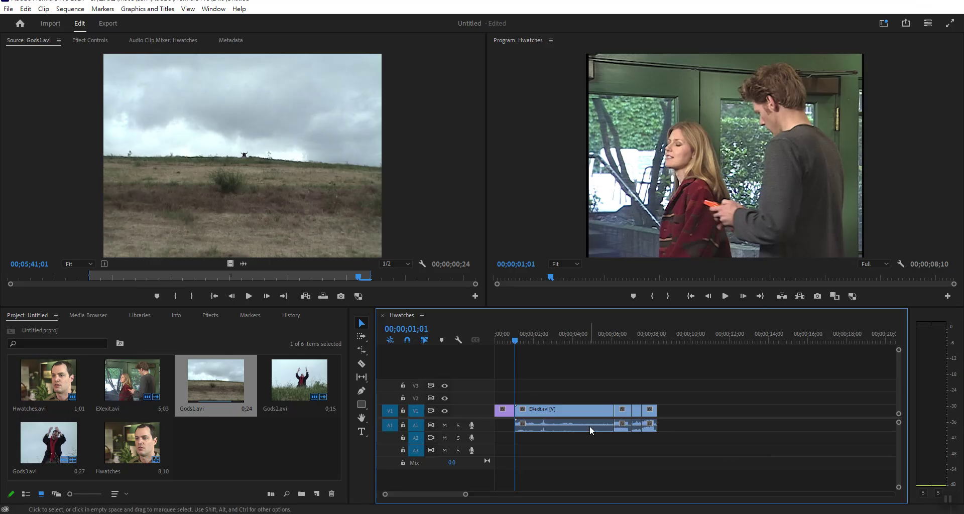
key("Down")
key("space")
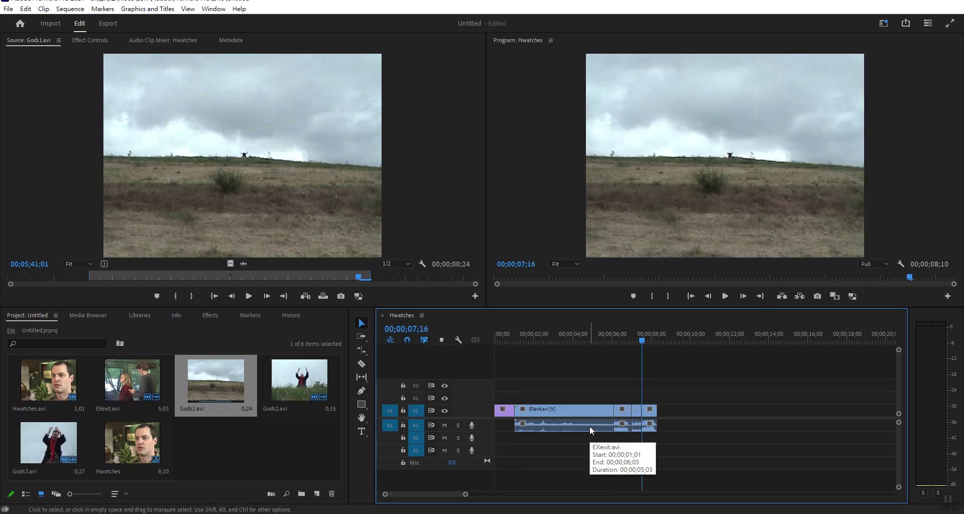
key("Up")
key("Up")
key("Up")
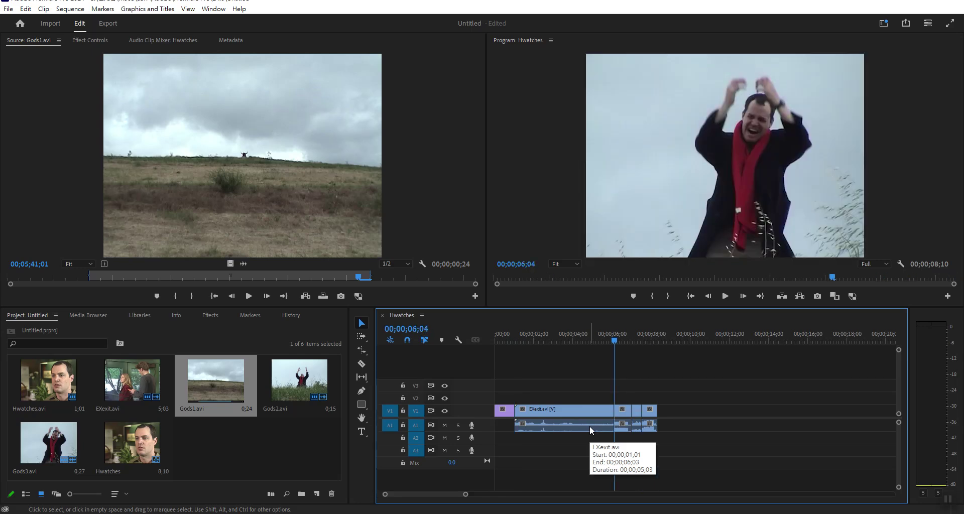
key("Up")
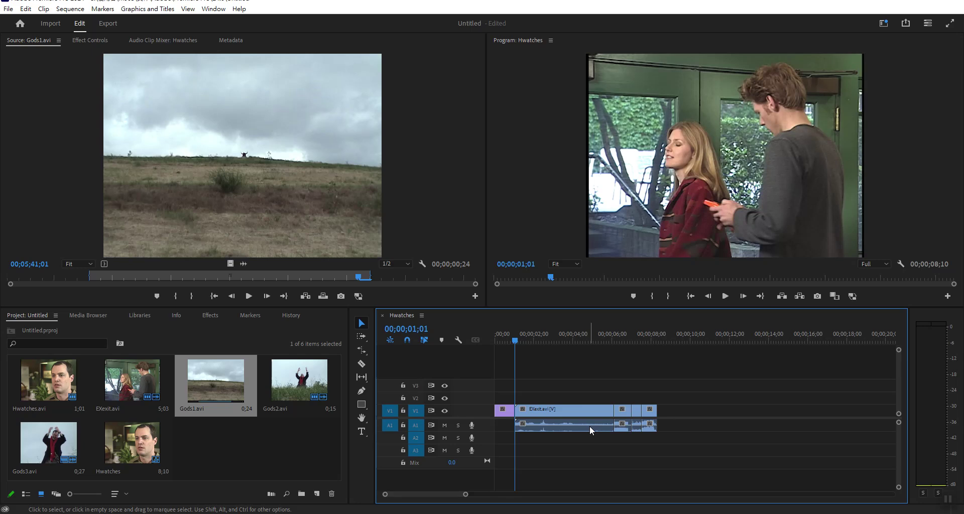
Step: Open trim mode on the cut at 00;00;01;01 and view the Program monitor's Button Editor, cancelling it without changes
key("shift+t")
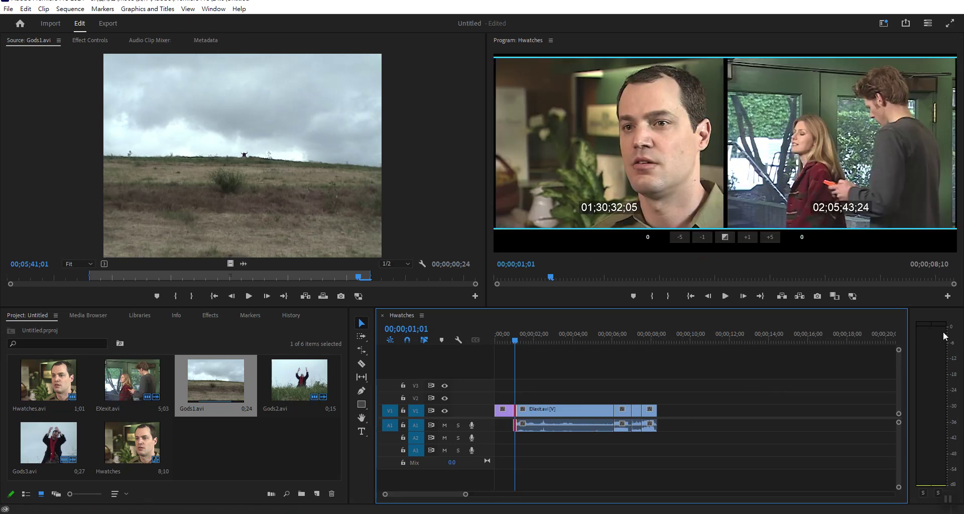
left_click(948, 297)
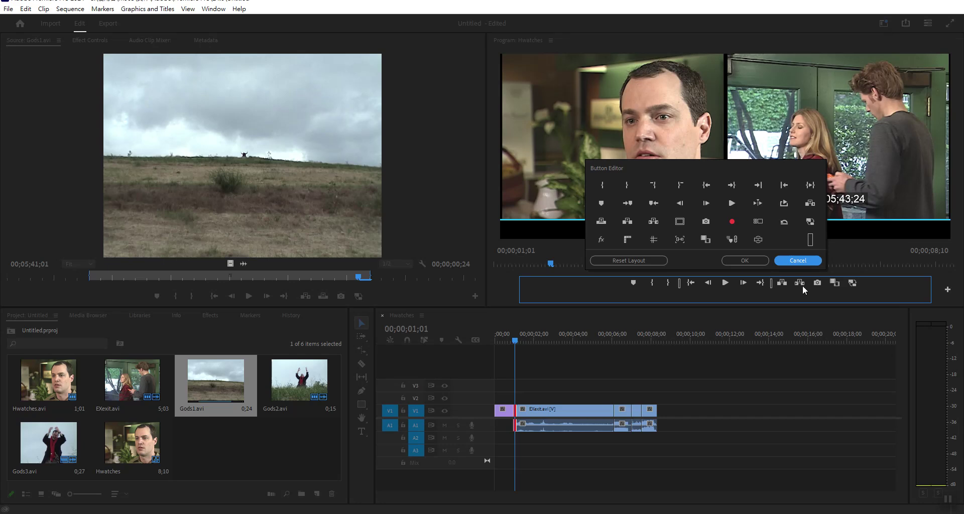
left_click(798, 261)
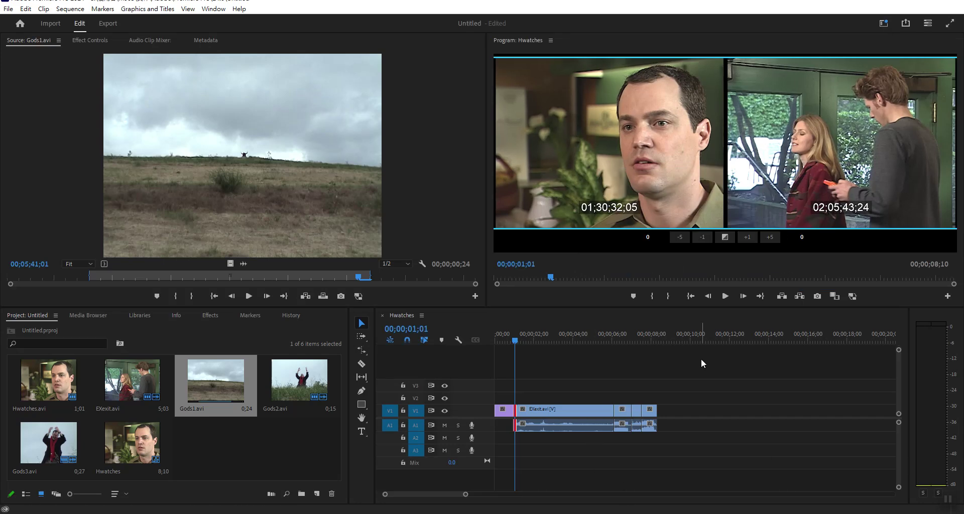
Step: Step forward and back through the sequence's edit points in trim mode, finishing at 00;00;07;01, and leave trim mode
key("Down")
key("Down")
key("Down")
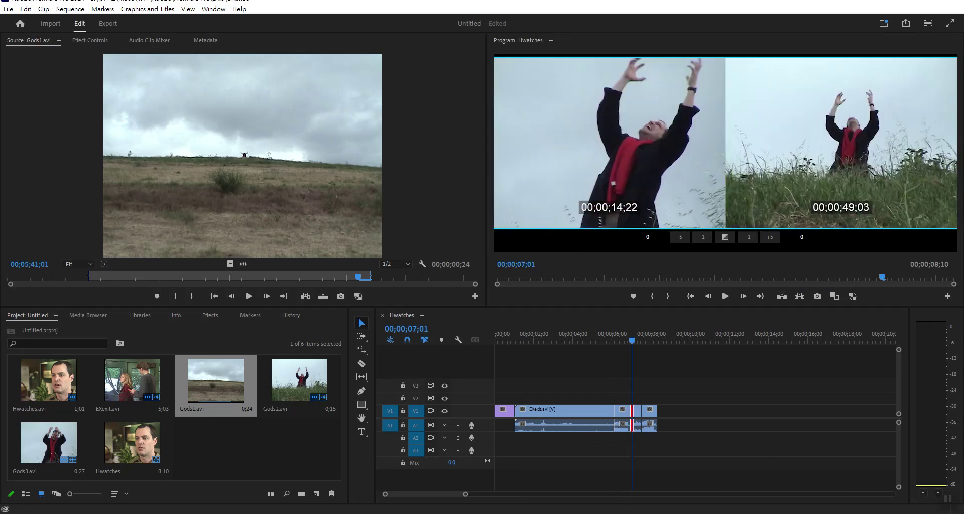
key("Up")
key("Up")
key("Up")
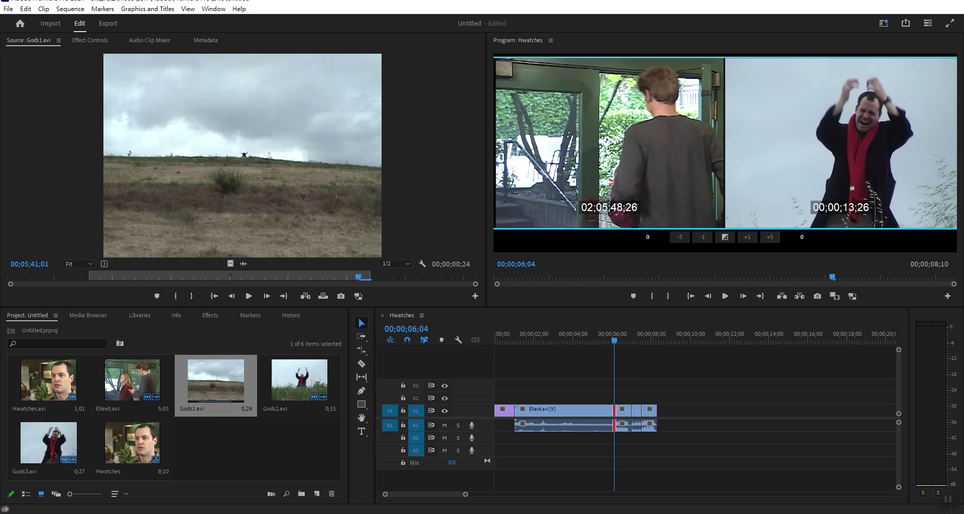
key("Down")
key("Down")
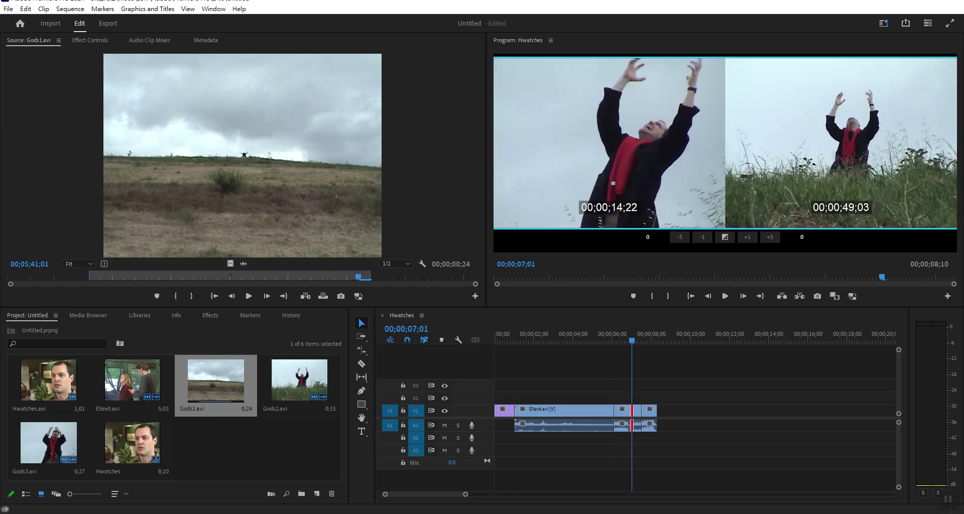
key("Escape")
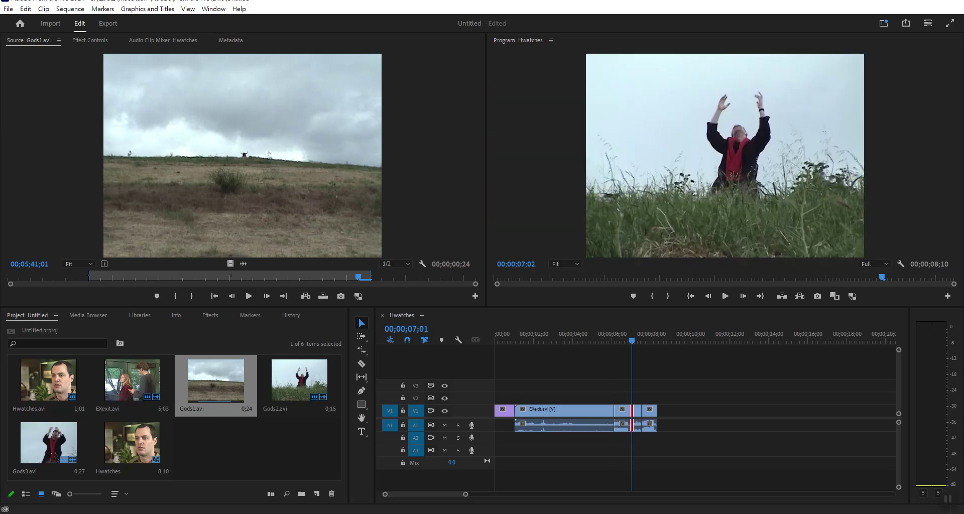
Step: At the cut between EXexit.avi and Gods3.avi, ripple-trim the outgoing clip by -9 frames and the incoming clip by -7 frames in trim mode
key("Up")
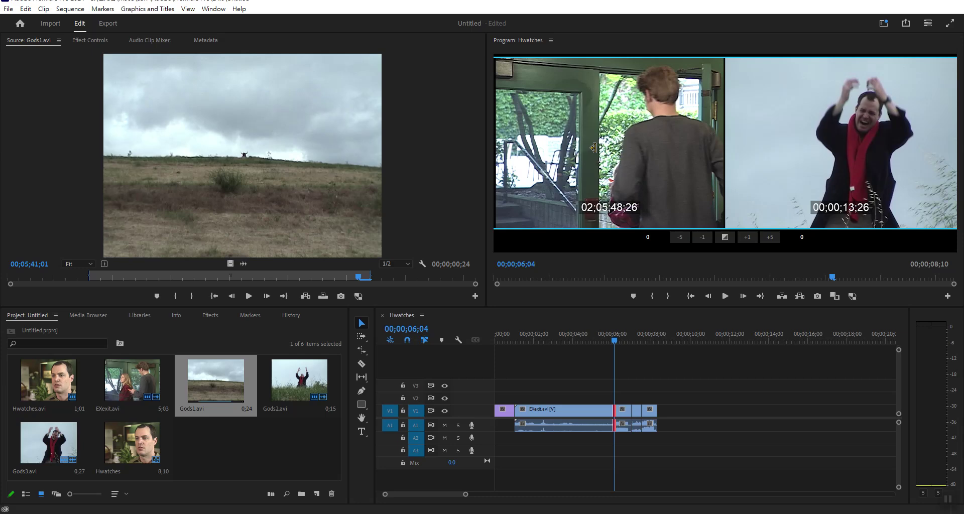
mouse_move(636, 138)
left_mouse_down()
mouse_move(583, 139)
mouse_move(619, 139)
left_mouse_up()
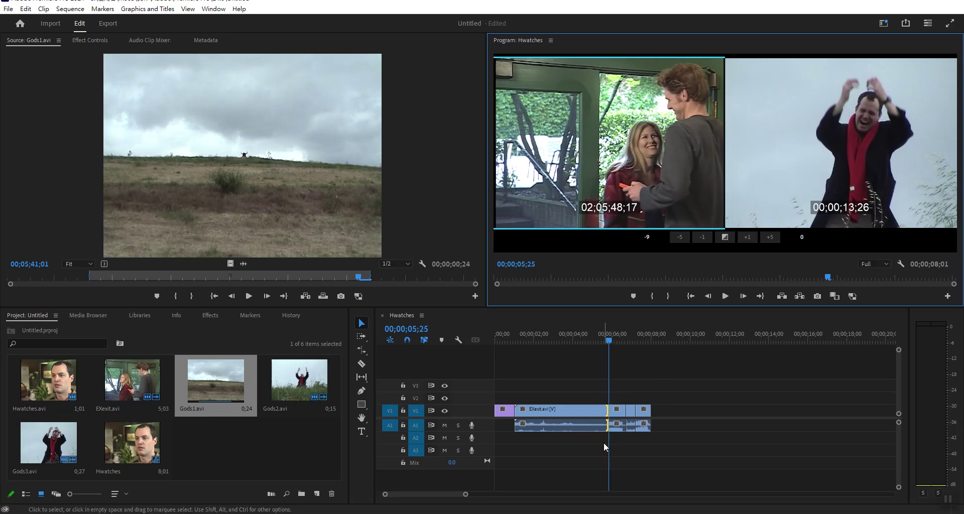
left_click(784, 137)
key("j")
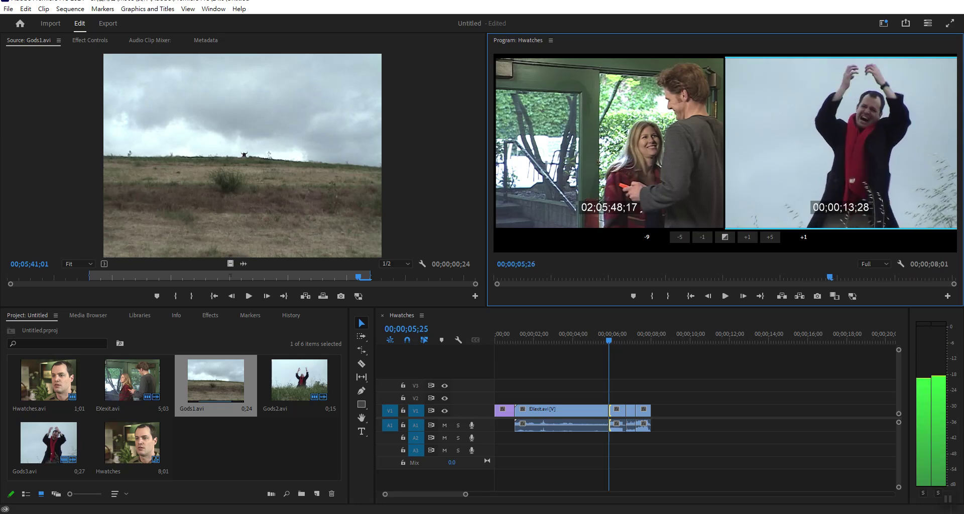
key("k")
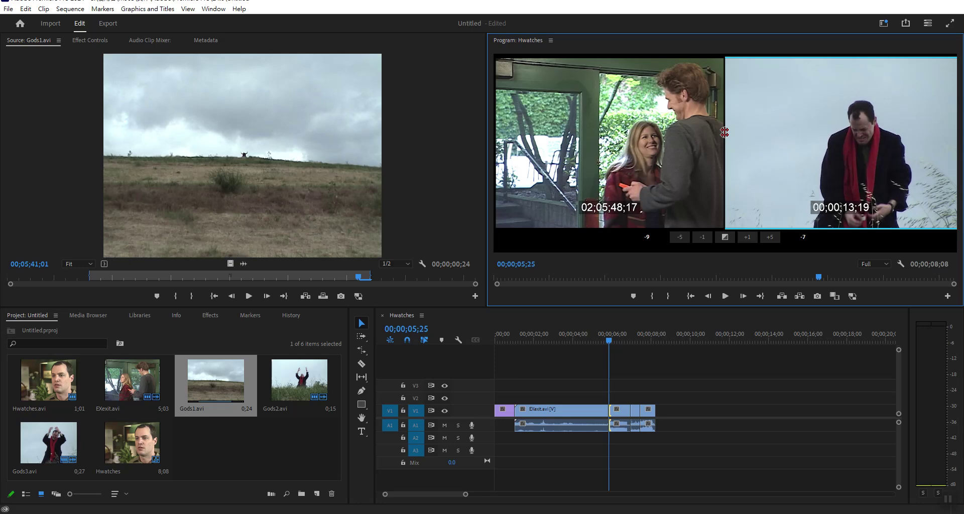
Step: Roll the edit between EXexit.avi and Gods3.avi on both sides, bringing the cut to 00;00;06;06
left_click(724, 132)
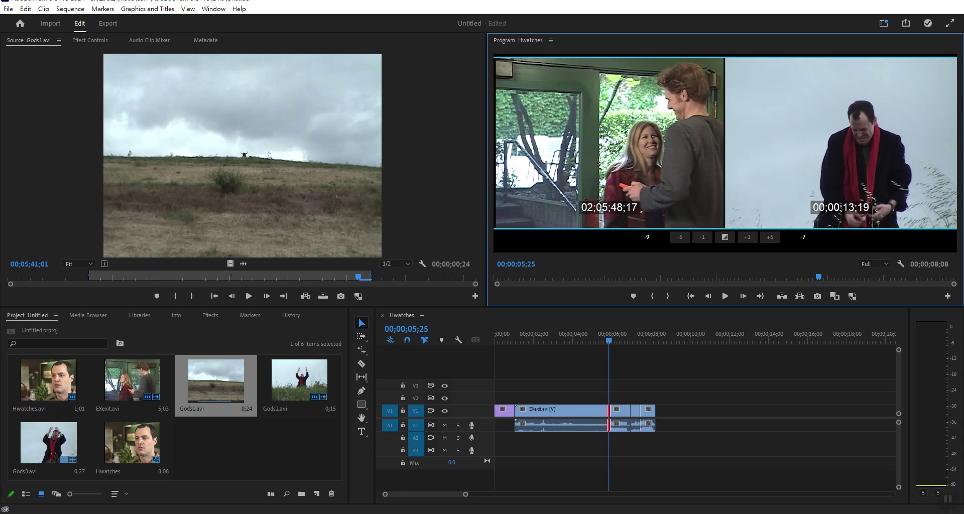
left_click_drag(725, 132, 723, 132)
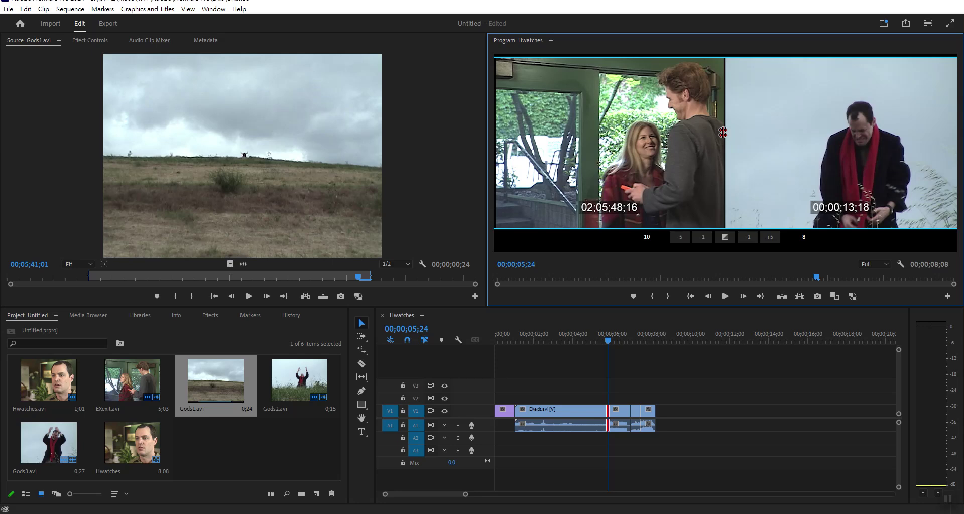
key("k")
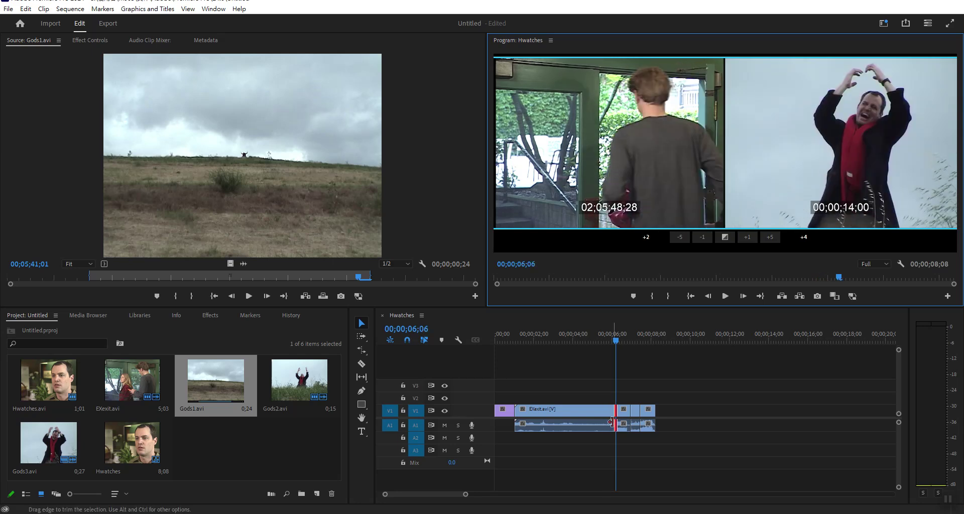